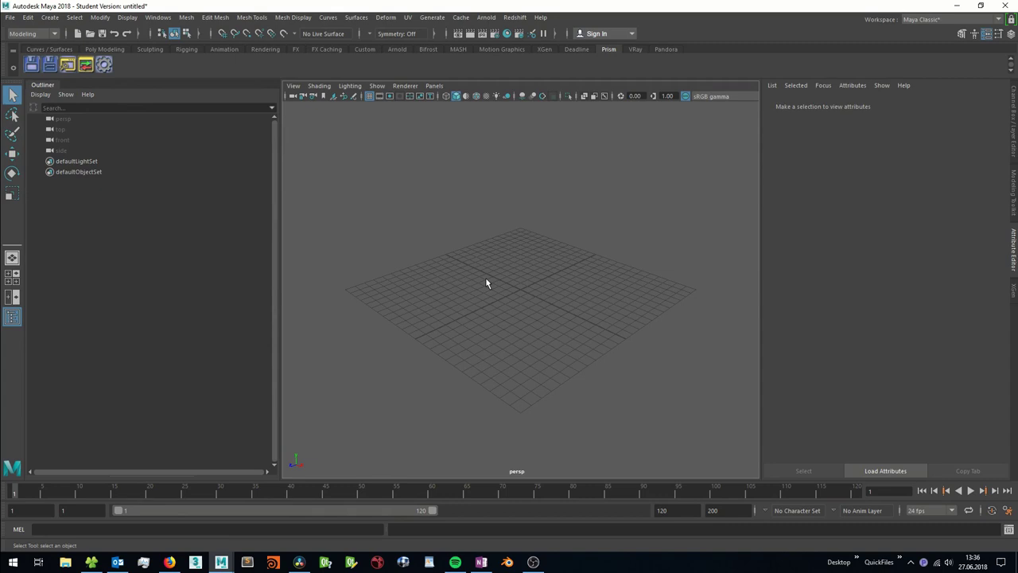
{"action": "left_click", "coordinate": [103, 64]}
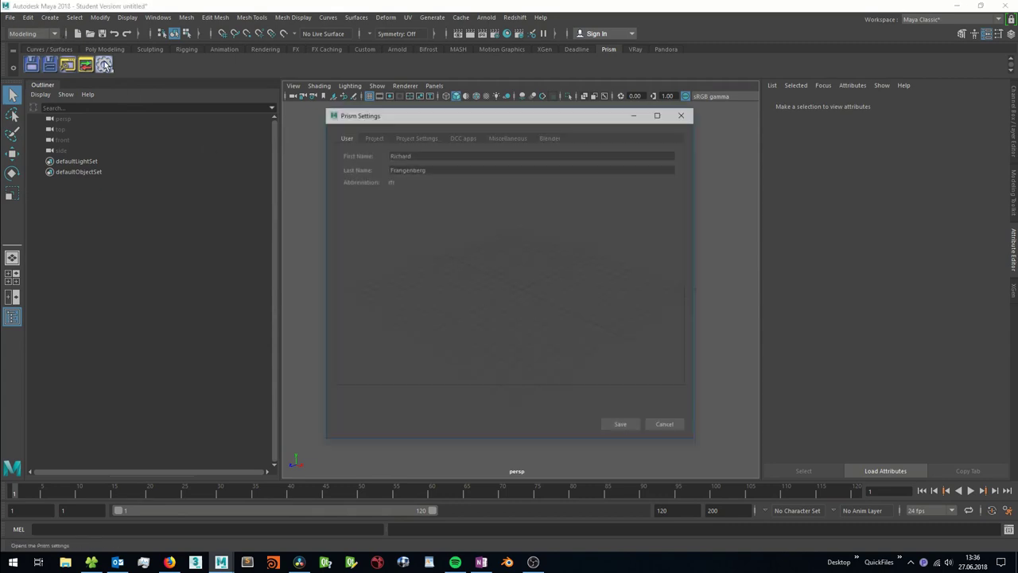
{"action": "left_click", "coordinate": [380, 139]}
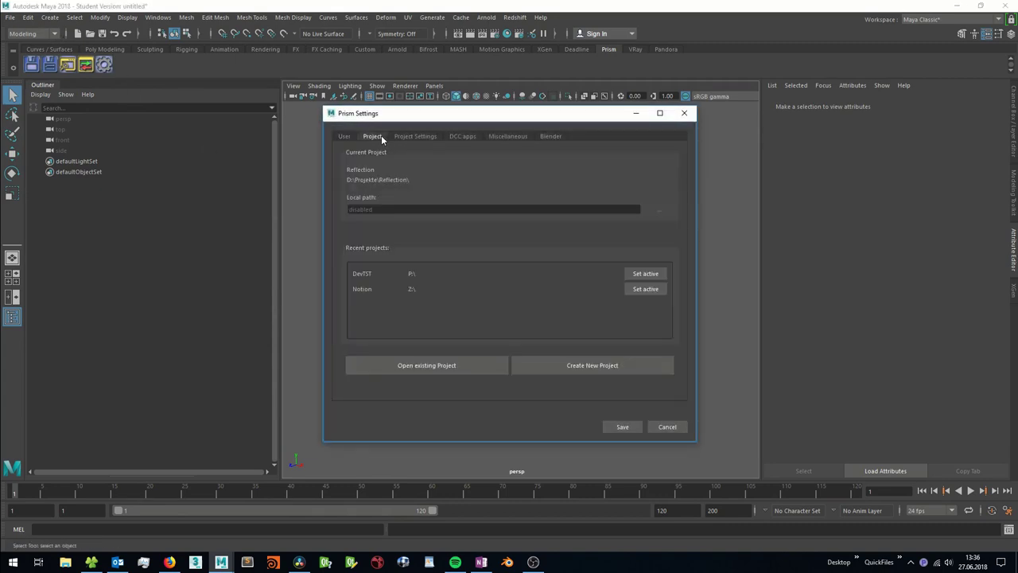
{"action": "left_click", "coordinate": [577, 373]}
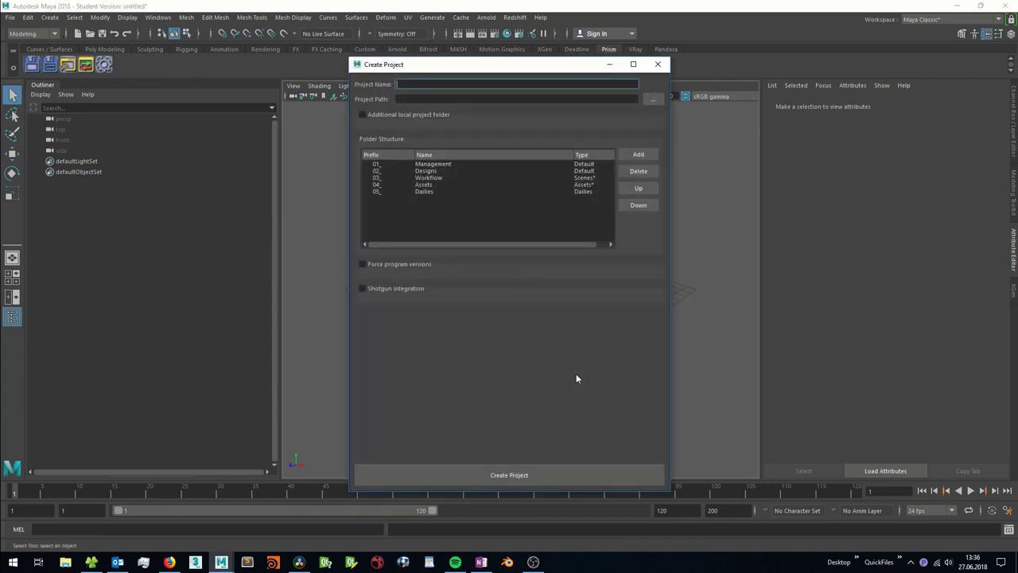
{"action": "left_click", "coordinate": [385, 287]}
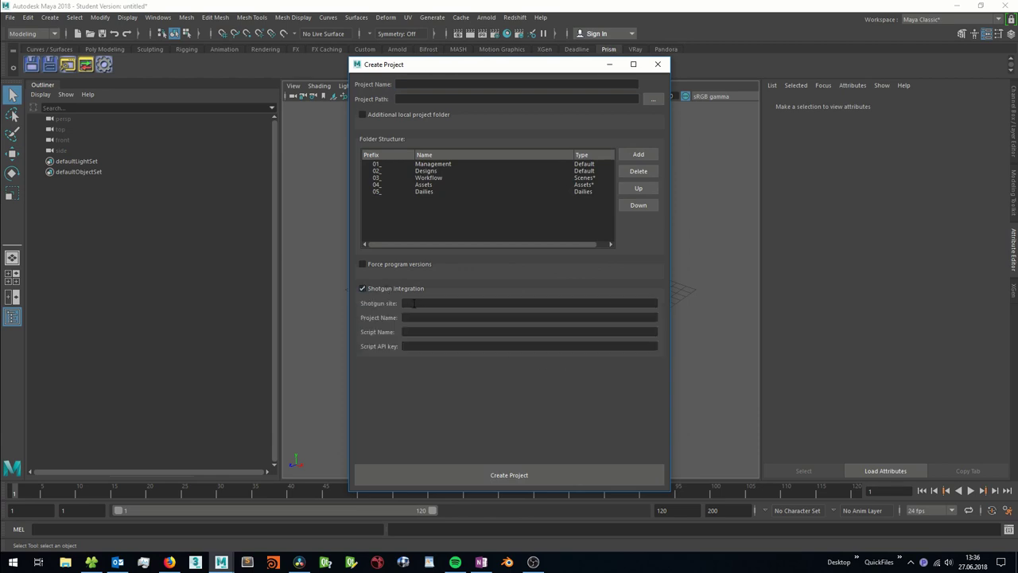
{"action": "left_click", "coordinate": [658, 65]}
Tick Shotgun integration in the Reflection project's Prism project settings
{"action": "left_click", "coordinate": [103, 65]}
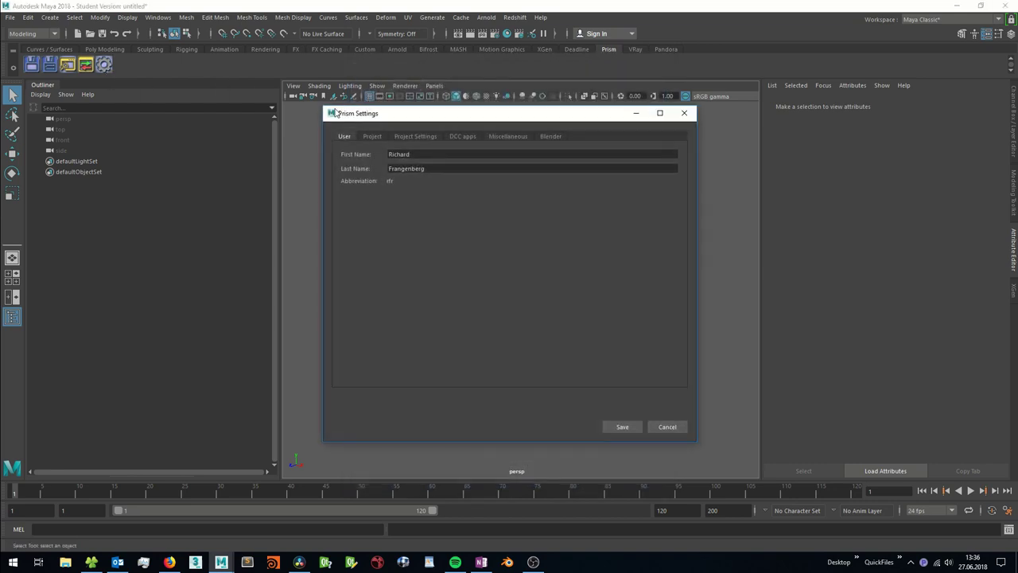
{"action": "left_click", "coordinate": [410, 137]}
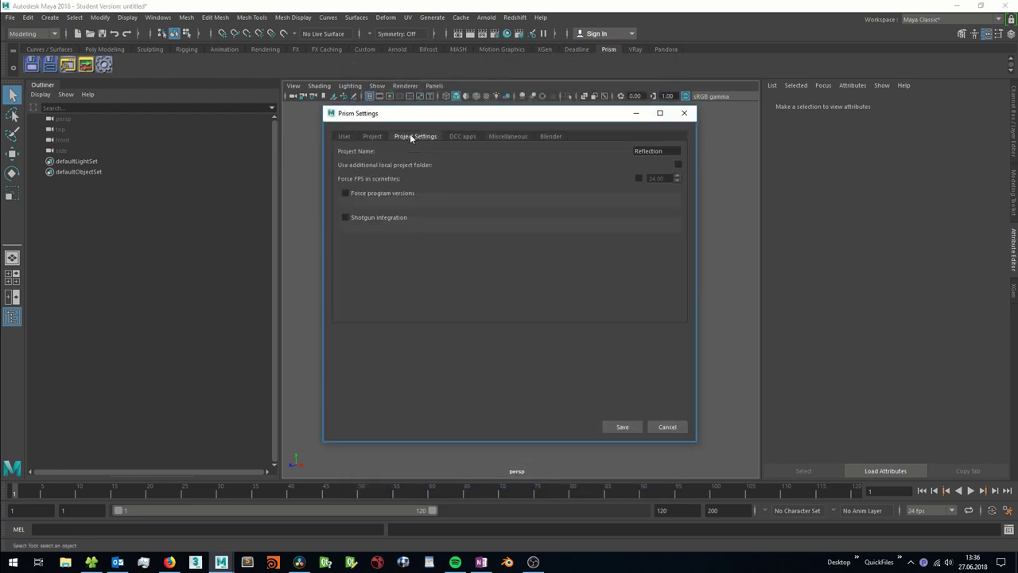
{"action": "left_click", "coordinate": [391, 217]}
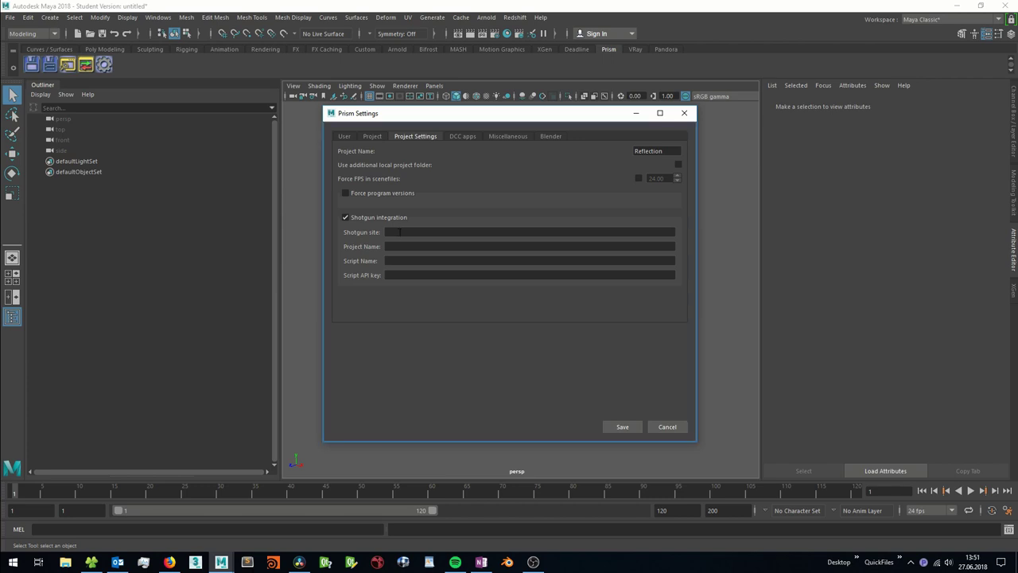
{"action": "left_click", "coordinate": [169, 561]}
{"action": "left_click_drag", "start_coordinate": [267, 23], "coordinate": [162, 23]}
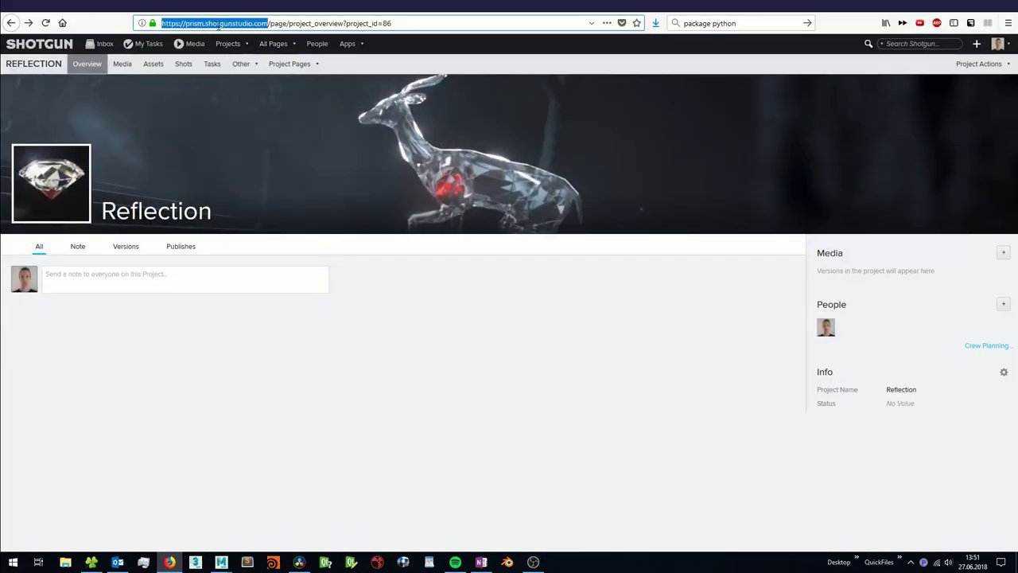
{"action": "key", "text": "ctrl+c"}
{"action": "key", "text": "alt+Tab"}
{"action": "left_click", "coordinate": [401, 231]}
{"action": "key", "text": "ctrl+v"}
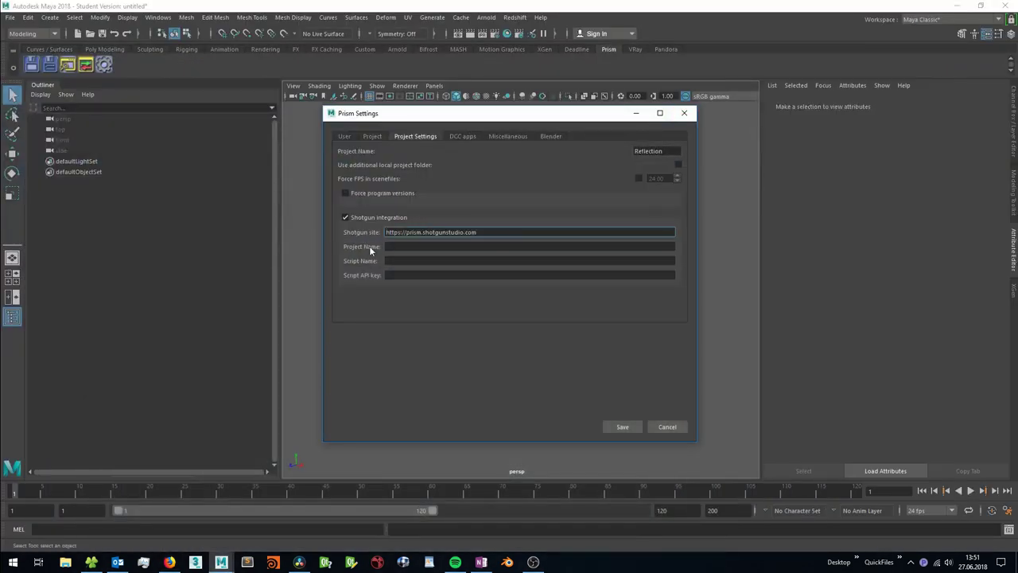
Paste the project name Reflection into Prism's Shotgun project name field
{"action": "left_click", "coordinate": [169, 561]}
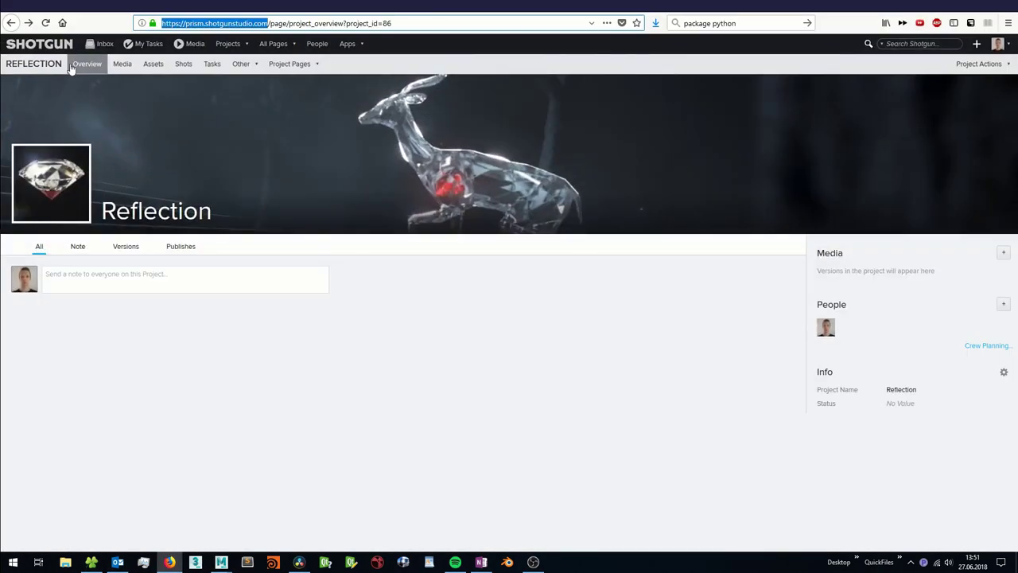
{"action": "left_click_drag", "start_coordinate": [66, 64], "coordinate": [5, 64]}
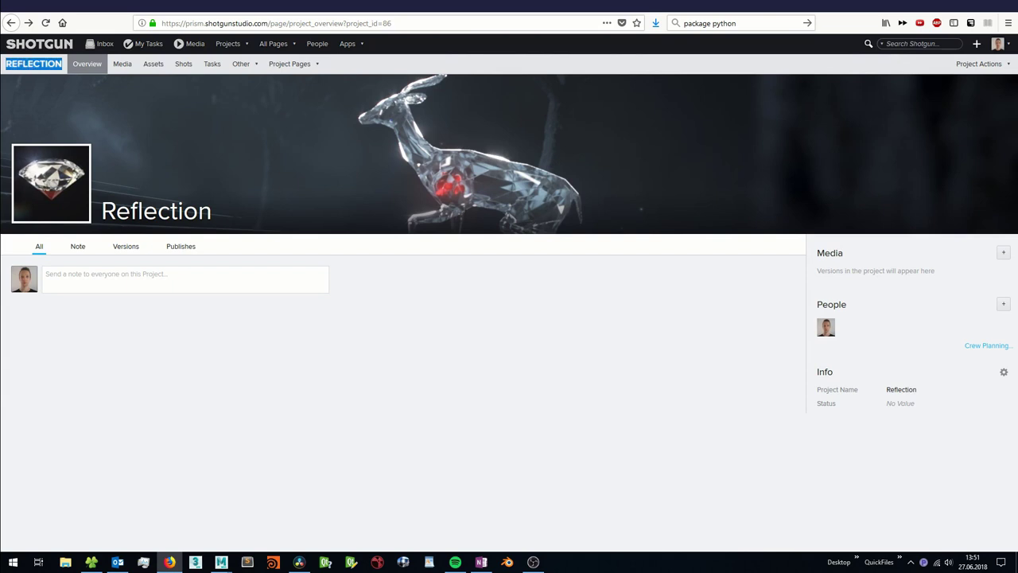
{"action": "left_click", "coordinate": [956, 7]}
{"action": "left_click", "coordinate": [461, 246]}
{"action": "key", "text": "ctrl+v"}
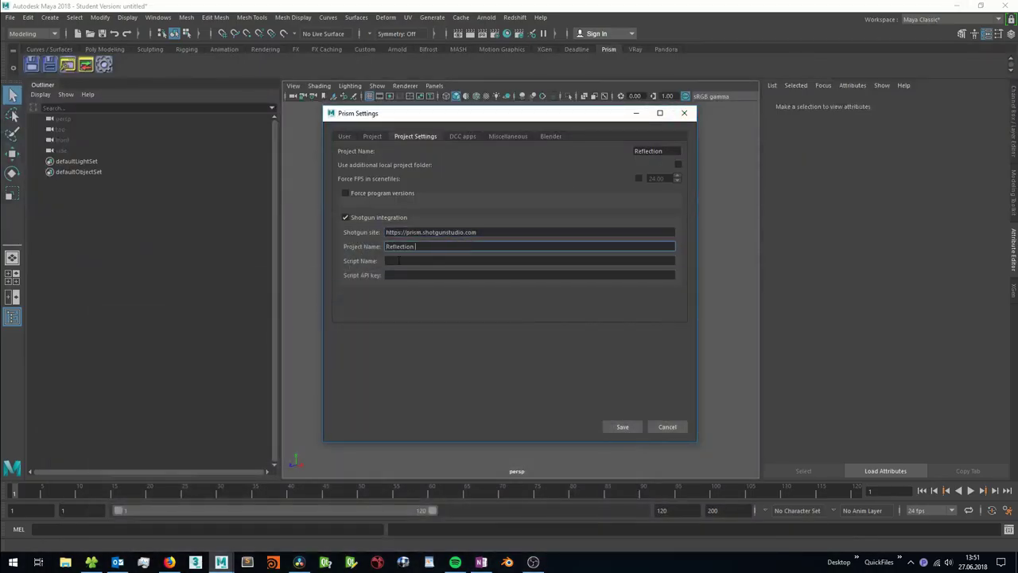
{"action": "left_click", "coordinate": [390, 261]}
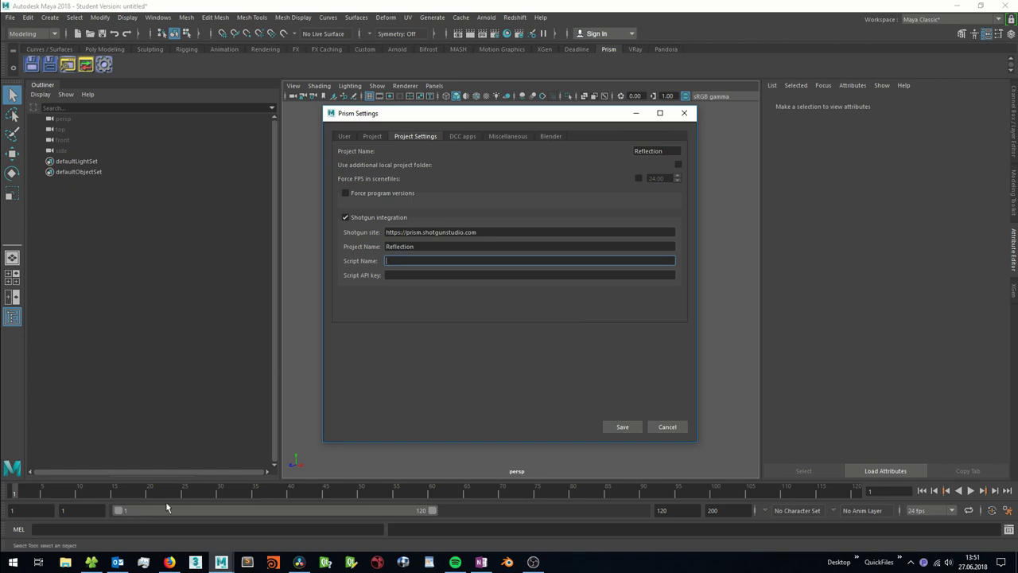
Start a new Shotgun API script named PrismBrowser from the site's Scripts page and copy its name
{"action": "left_click", "coordinate": [169, 561]}
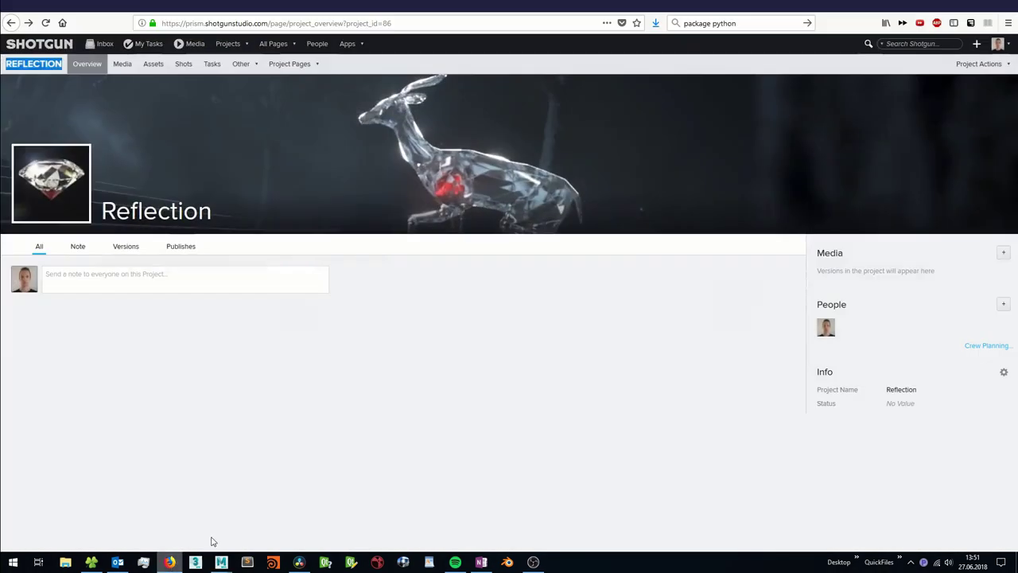
{"action": "left_click", "coordinate": [998, 44]}
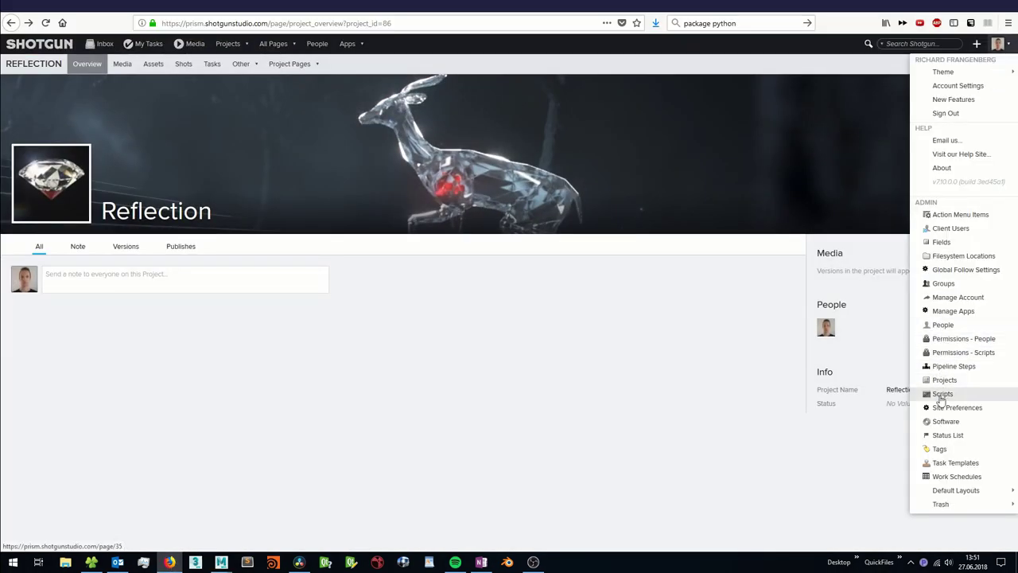
{"action": "left_click", "coordinate": [941, 393]}
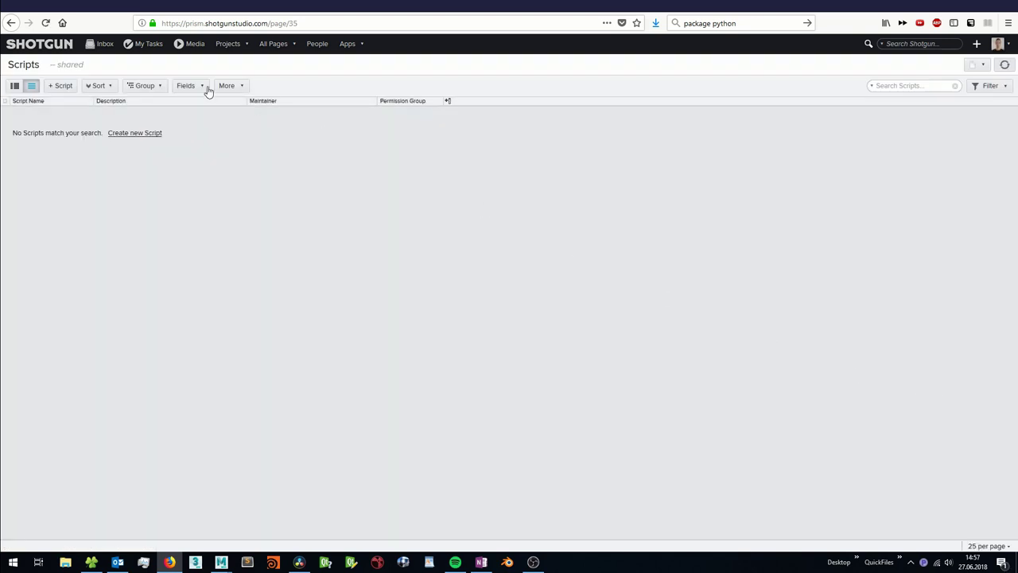
{"action": "left_click", "coordinate": [61, 85]}
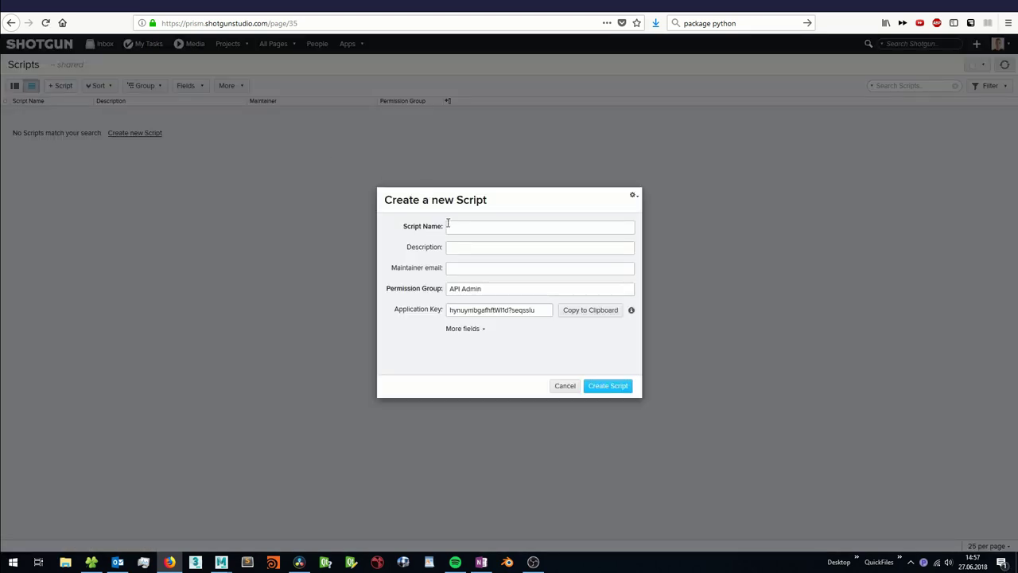
{"action": "type", "text": "PrismBrowser"}
{"action": "left_click_drag", "start_coordinate": [511, 227], "coordinate": [407, 220]}
Paste PrismBrowser into Prism's Shotgun script name field
{"action": "mouse_move", "coordinate": [220, 561]}
{"action": "left_click", "coordinate": [251, 518]}
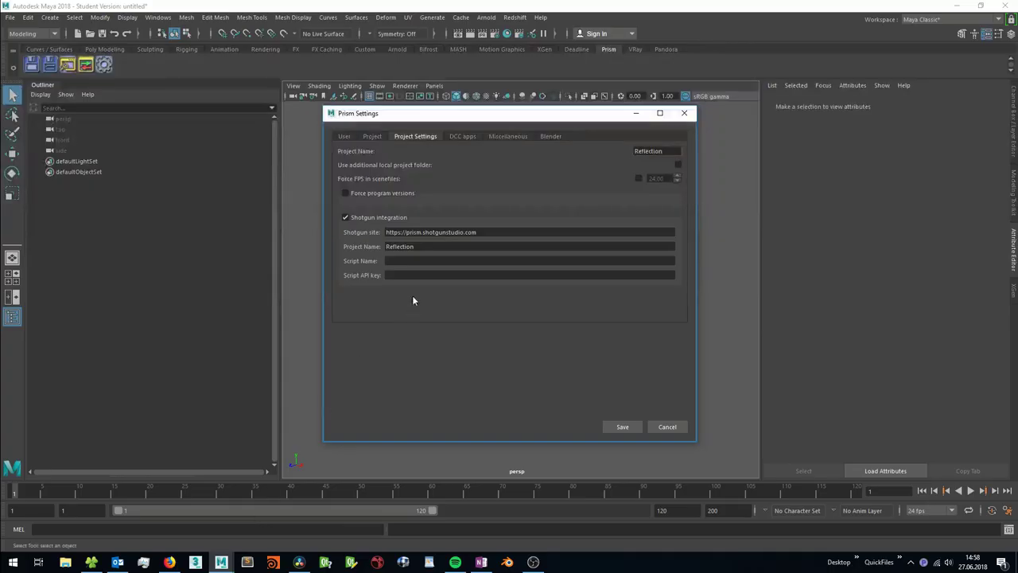
{"action": "left_click", "coordinate": [391, 261]}
{"action": "key", "text": "ctrl+v"}
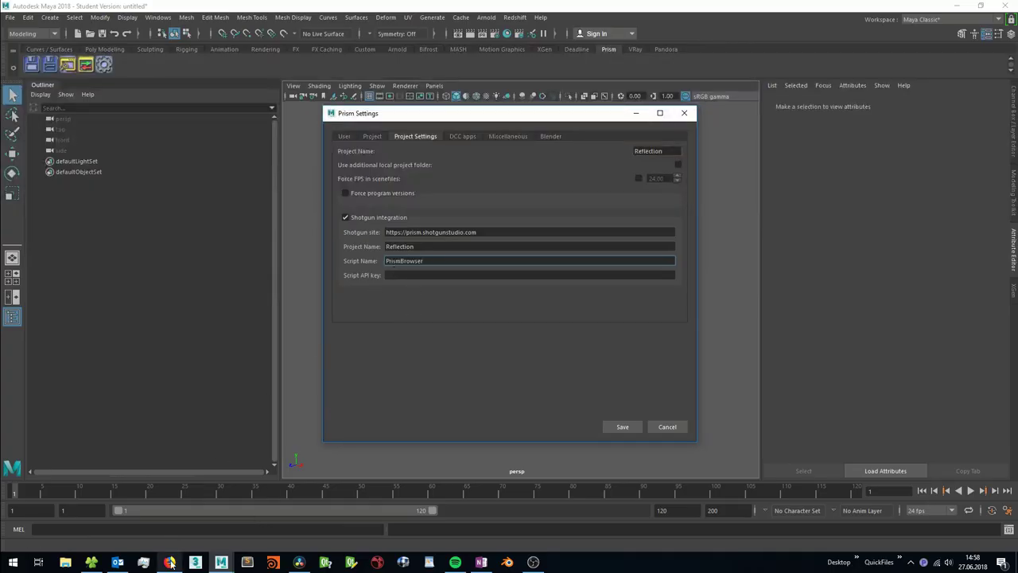
Copy the script's application key from Shotgun into Prism's script API key field
{"action": "left_click", "coordinate": [170, 561]}
{"action": "left_click", "coordinate": [592, 313]}
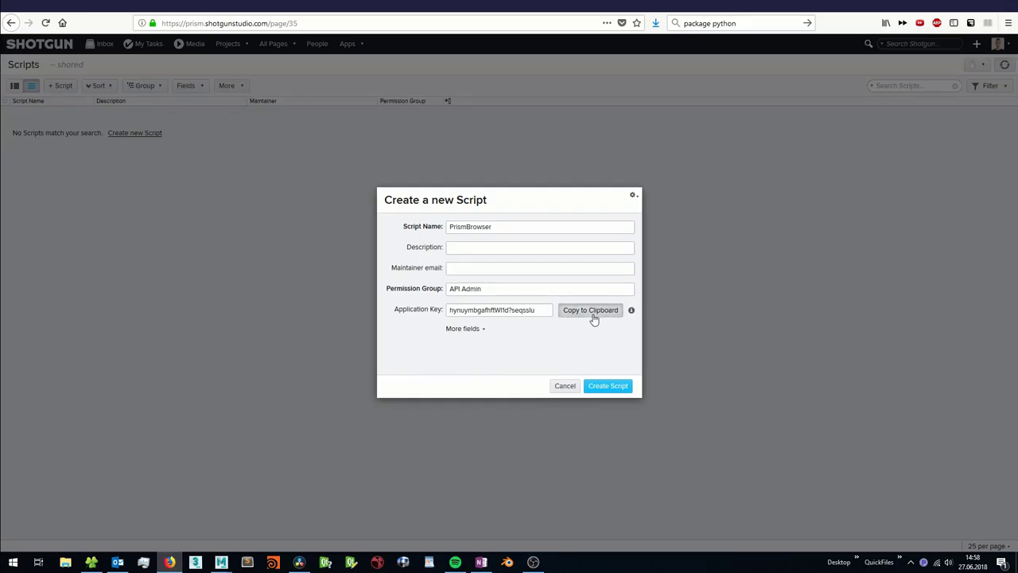
{"action": "mouse_move", "coordinate": [220, 561]}
{"action": "left_click", "coordinate": [237, 524]}
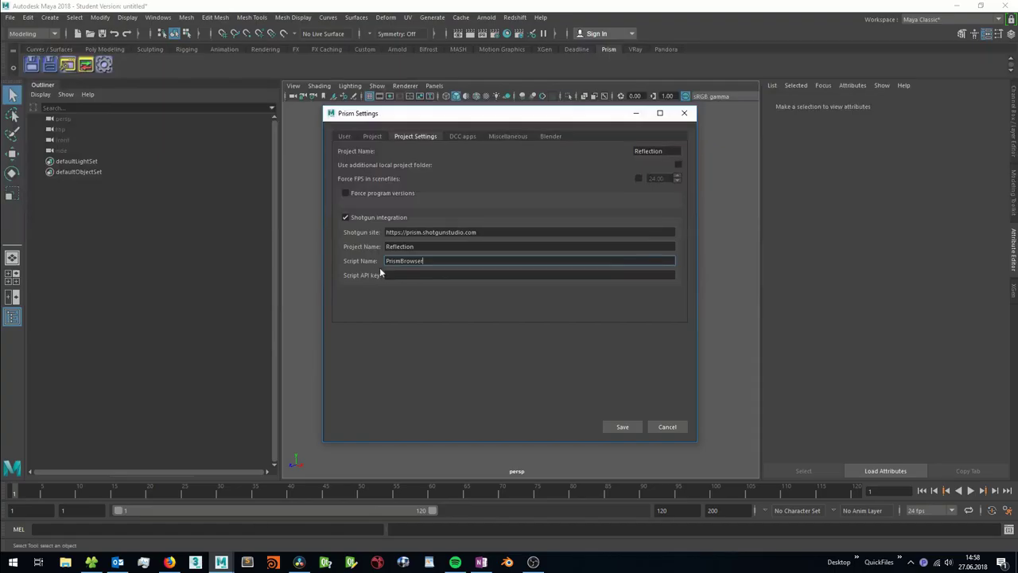
{"action": "left_click", "coordinate": [411, 274]}
{"action": "key", "text": "ctrl+v"}
Create the PrismBrowser script on Shotgun and confirm the script name in Prism
{"action": "left_click", "coordinate": [169, 562]}
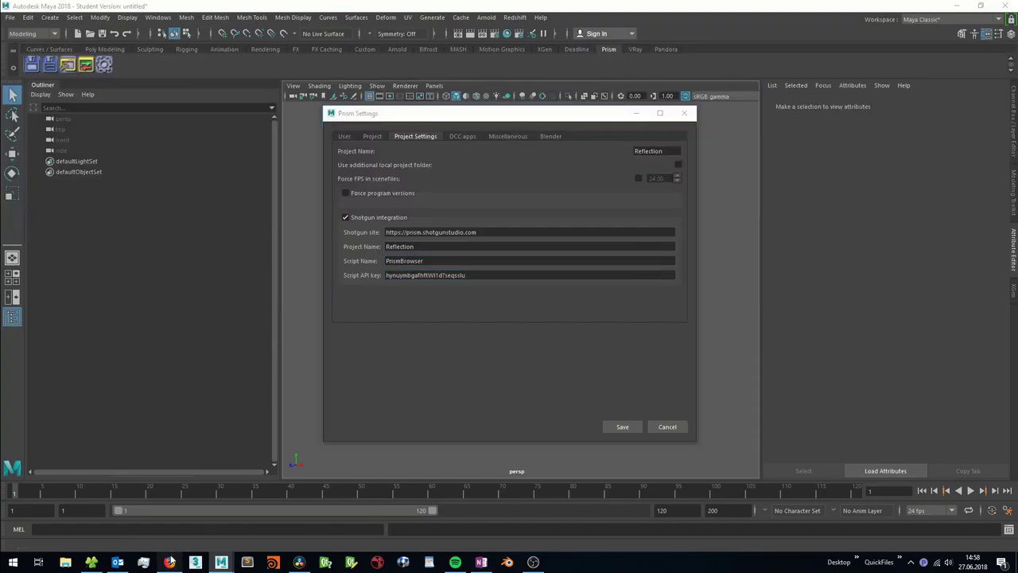
{"action": "left_click", "coordinate": [594, 387]}
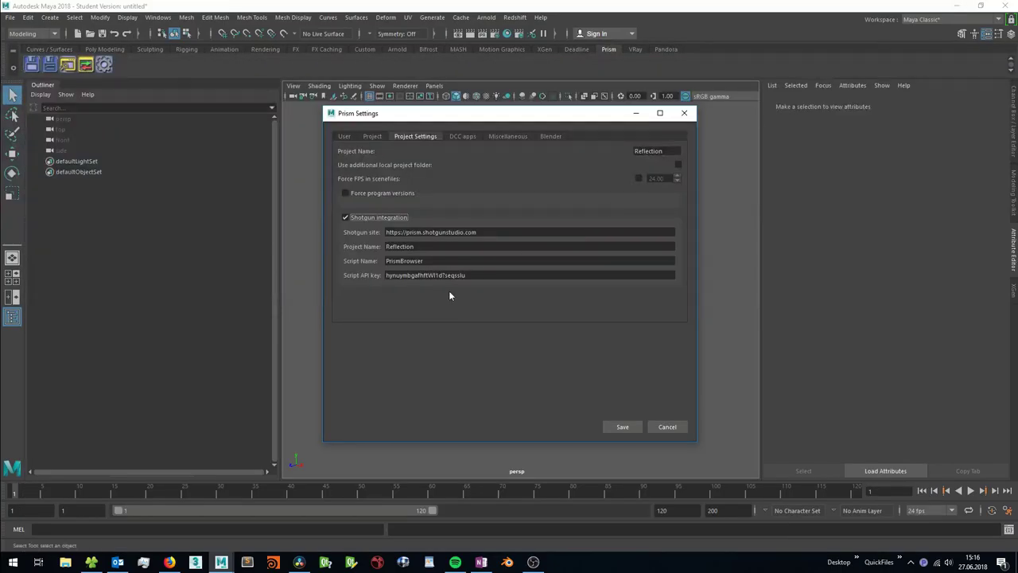
{"action": "left_click_drag", "start_coordinate": [427, 260], "coordinate": [369, 263]}
{"action": "key", "text": "Tab"}
Enable Publish Shotgun versions on the User tab with the Shotgun username and password, then save
{"action": "left_click", "coordinate": [347, 136]}
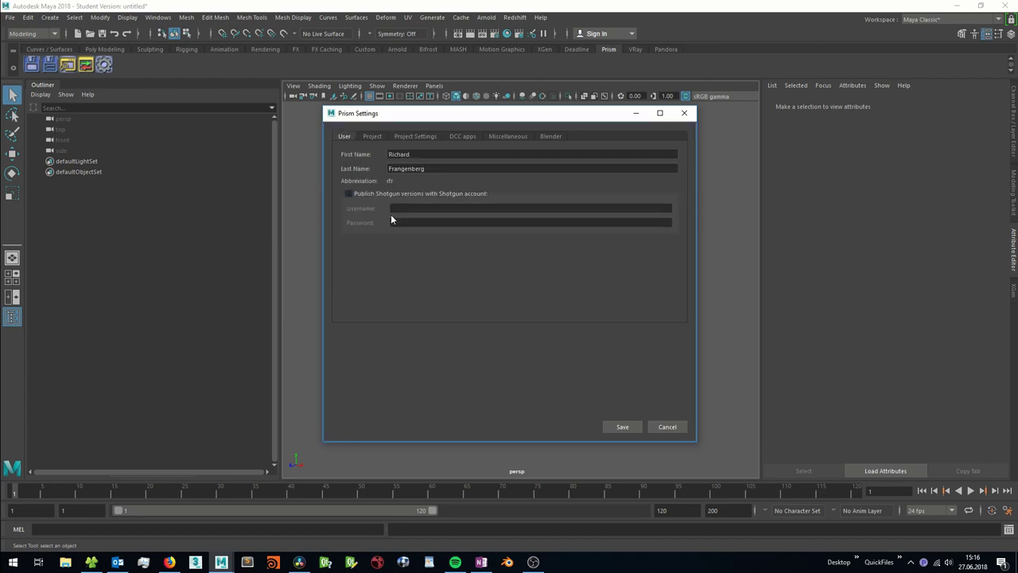
{"action": "left_click", "coordinate": [370, 194]}
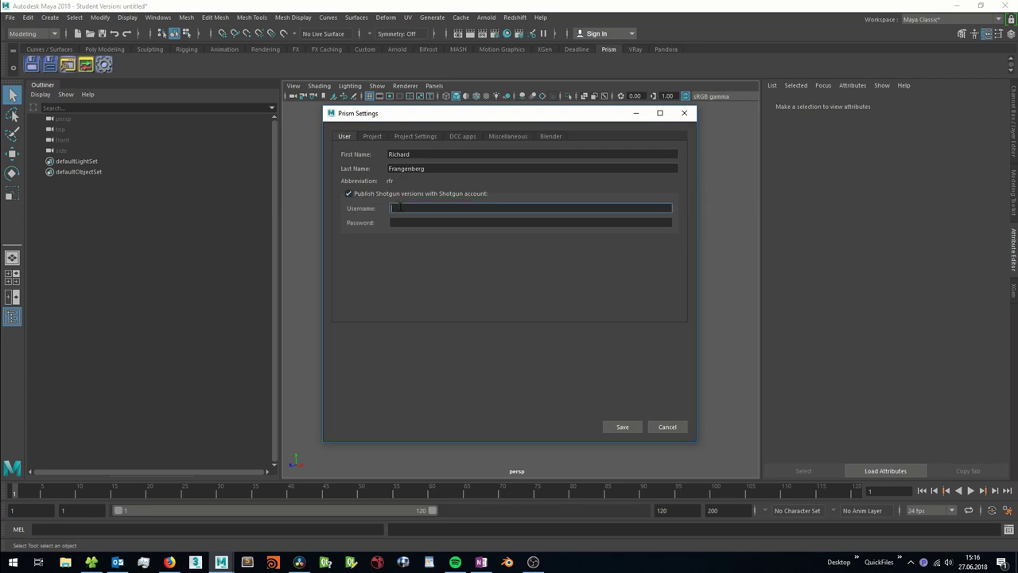
{"action": "left_click", "coordinate": [400, 208]}
{"action": "type", "text": "richard"}
{"action": "key", "text": "Tab"}
{"action": "type", "text": "********"}
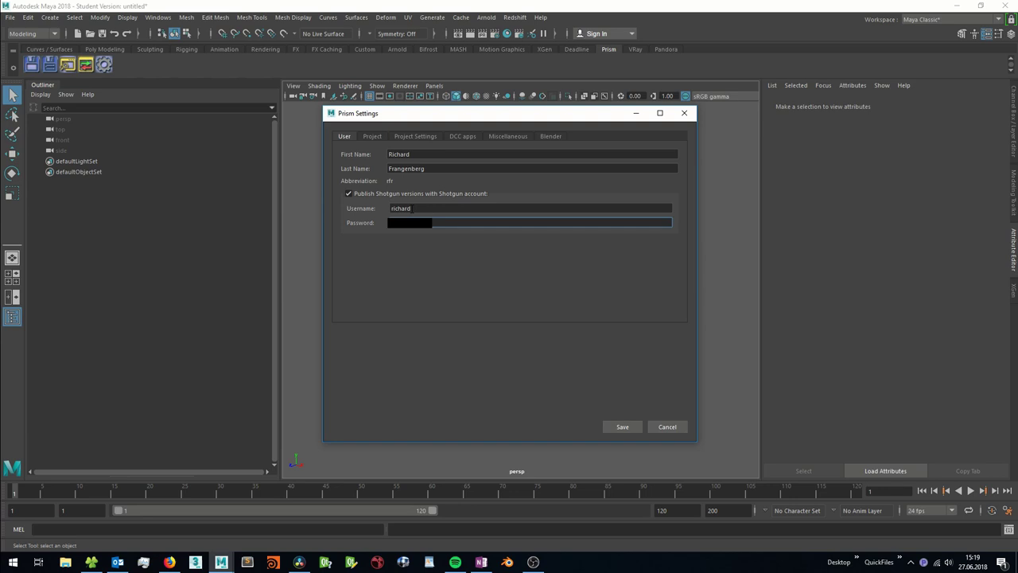
{"action": "left_click", "coordinate": [619, 427]}
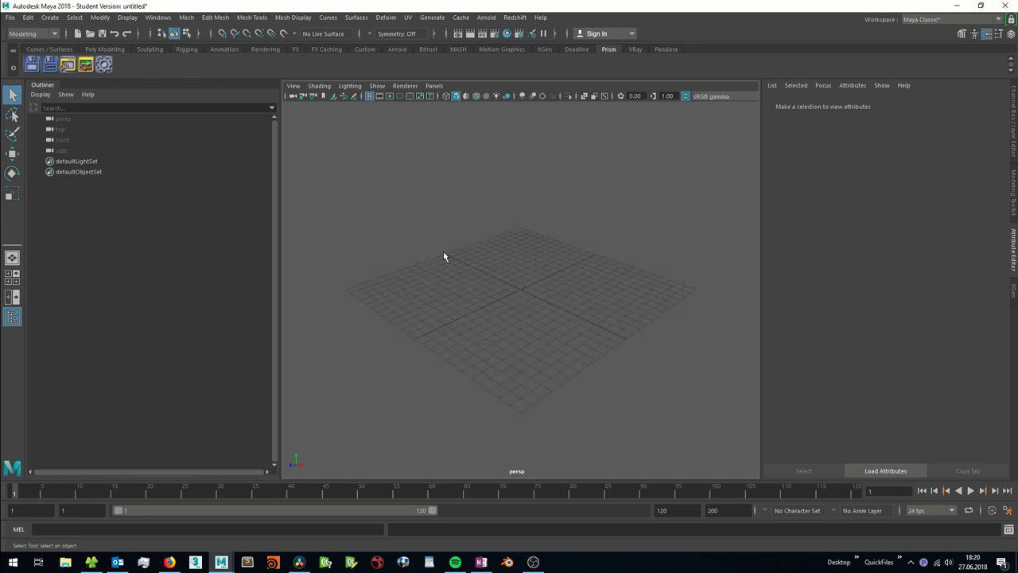
{"action": "left_click", "coordinate": [67, 65]}
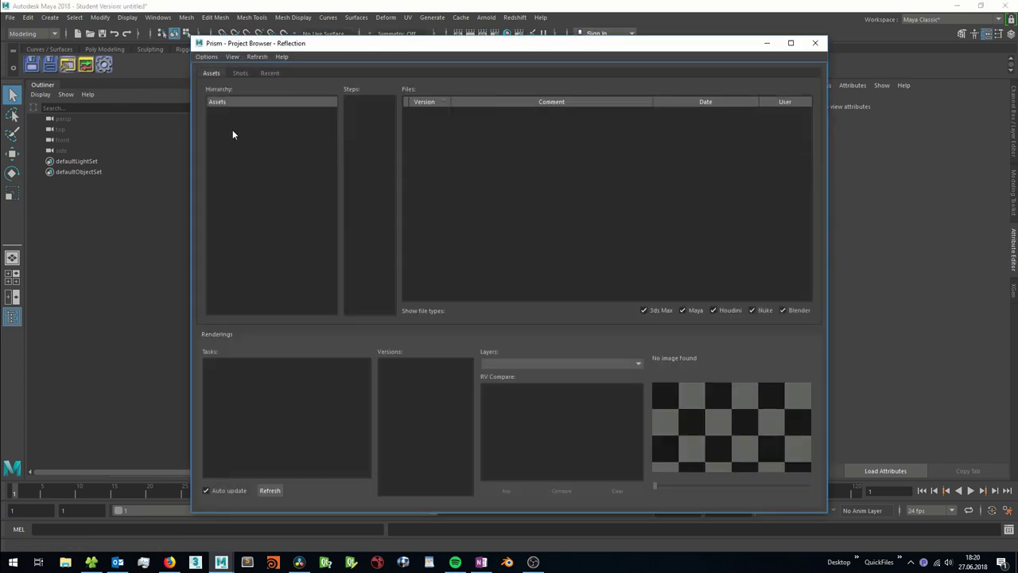
Add a Character asset in Prism's Assets hierarchy, also creating it in Shotgun
{"action": "double_click", "coordinate": [232, 129]}
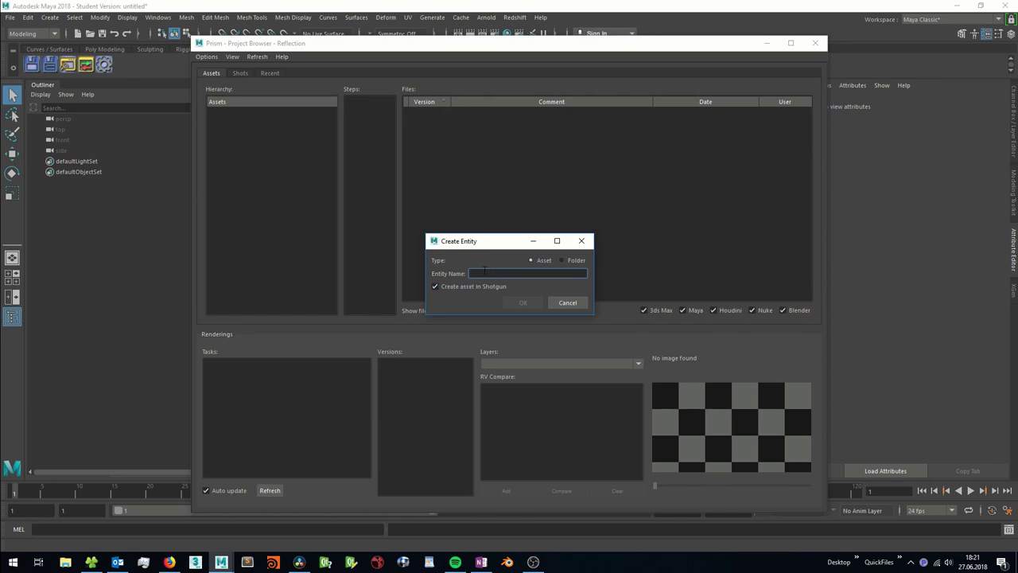
{"action": "type", "text": "Character"}
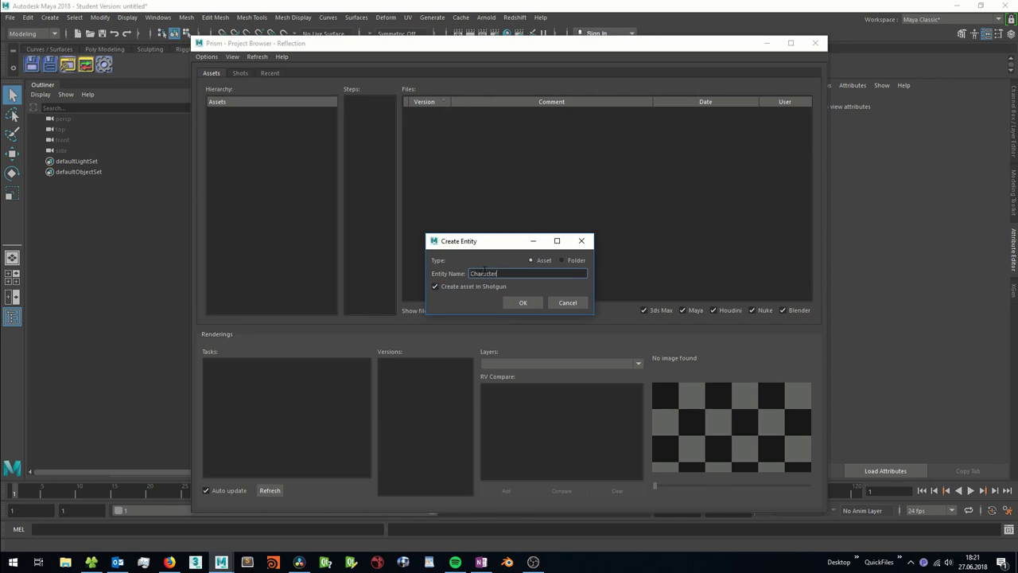
{"action": "left_click", "coordinate": [521, 303]}
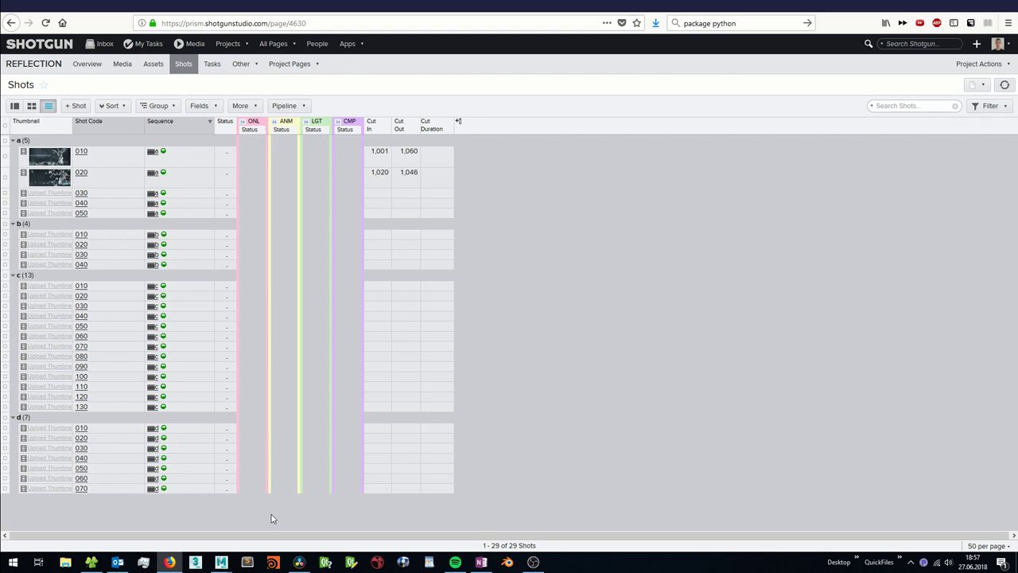
Sync Shotgun shots a-010 through d-070 into the local project via Options > Shotgun > Shotgun shots to local
{"action": "mouse_move", "coordinate": [221, 561]}
{"action": "left_click", "coordinate": [255, 512]}
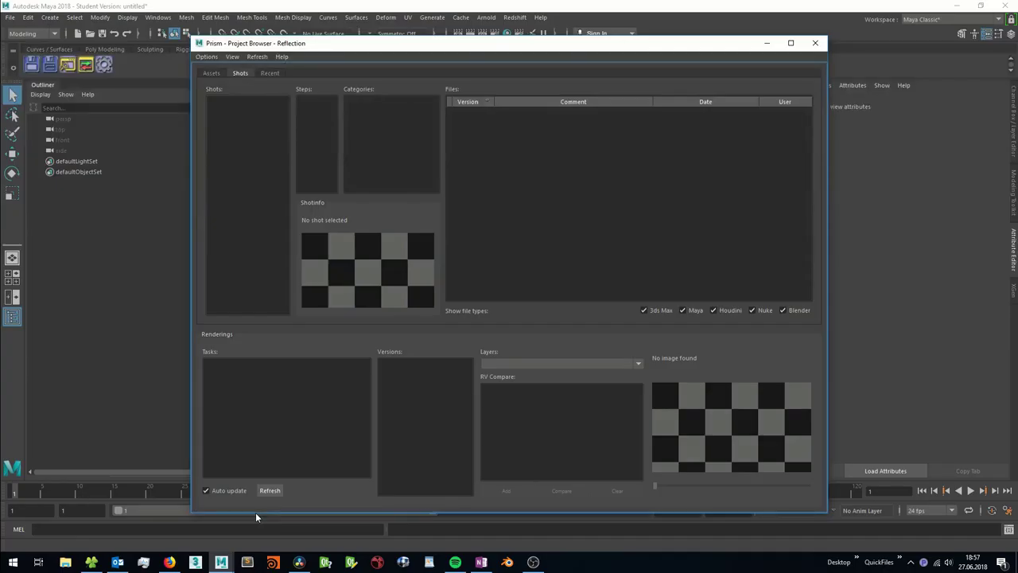
{"action": "left_click", "coordinate": [206, 56]}
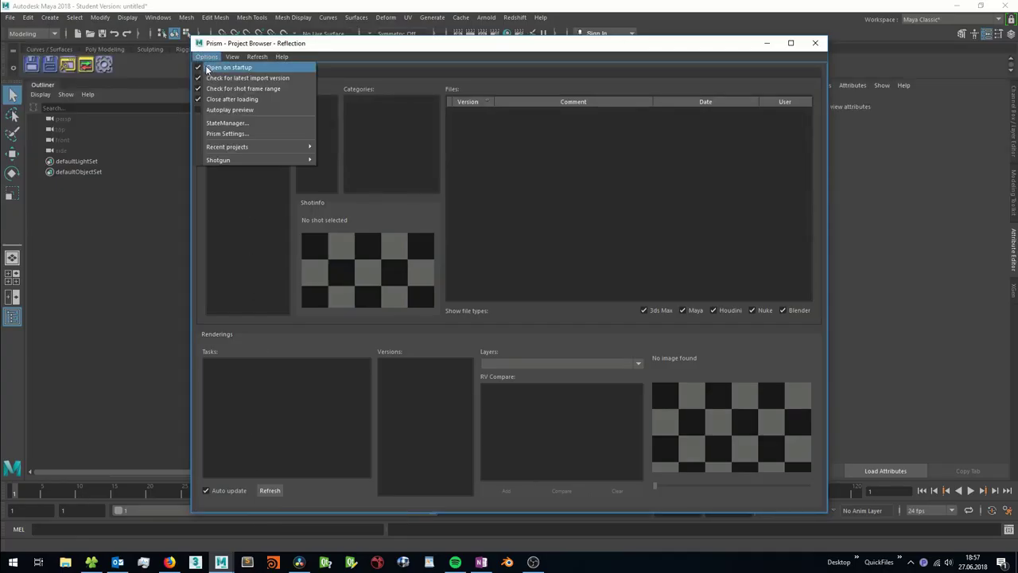
{"action": "mouse_move", "coordinate": [274, 159]}
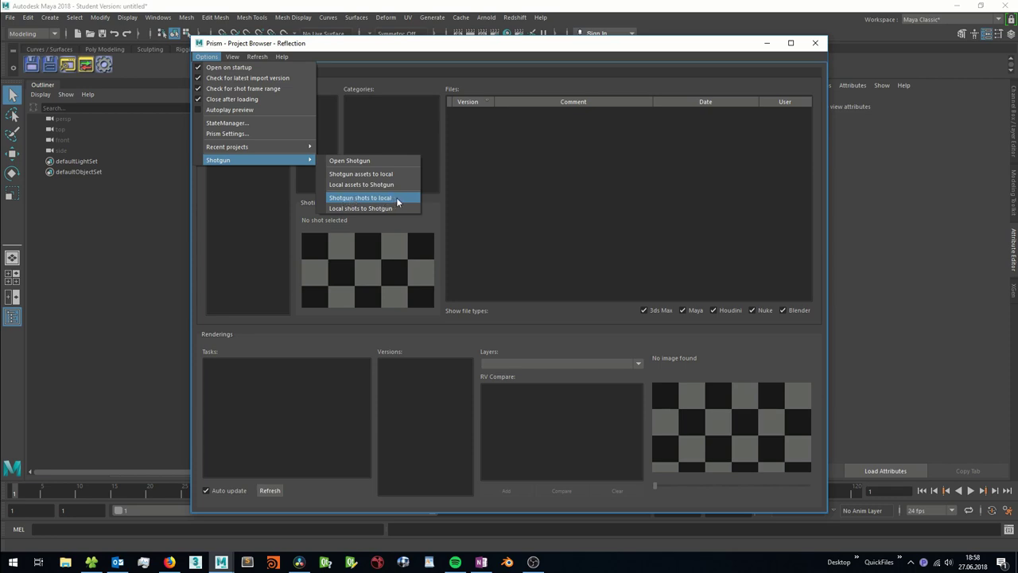
{"action": "left_click", "coordinate": [398, 202]}
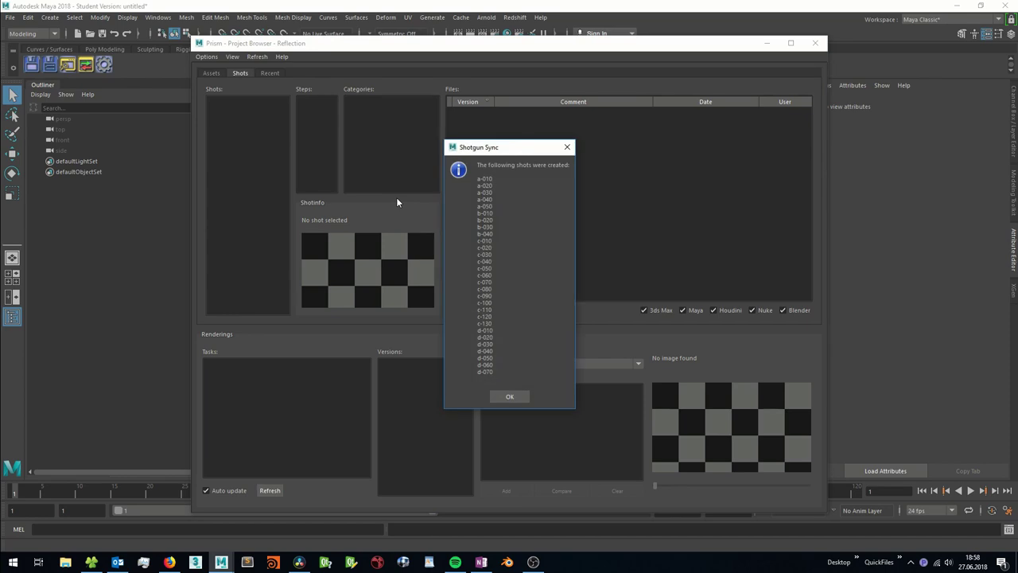
{"action": "left_click", "coordinate": [504, 396]}
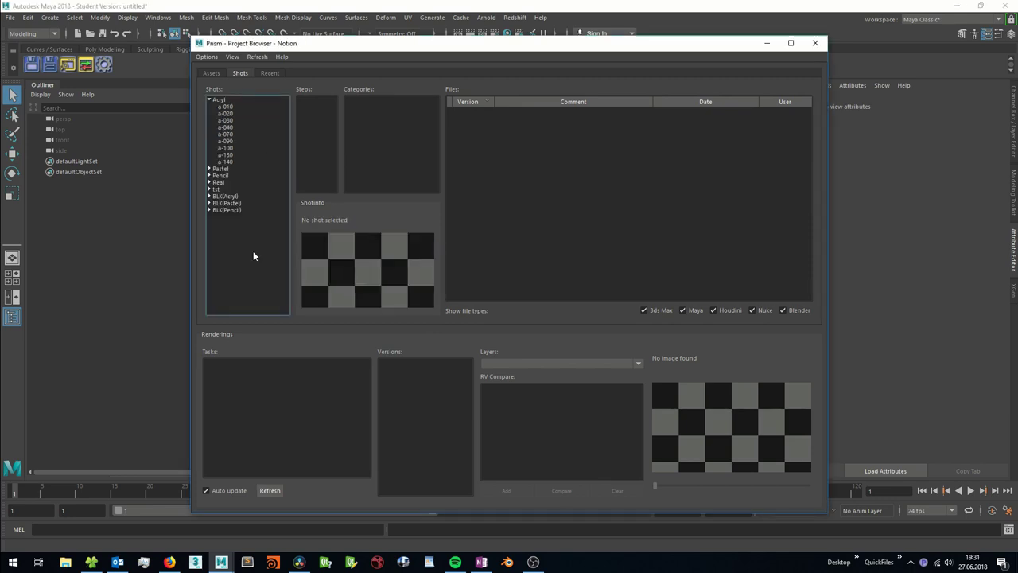
Select shot a-070 under Acryl and open the context menu on its rendering preview
{"action": "left_click", "coordinate": [226, 134]}
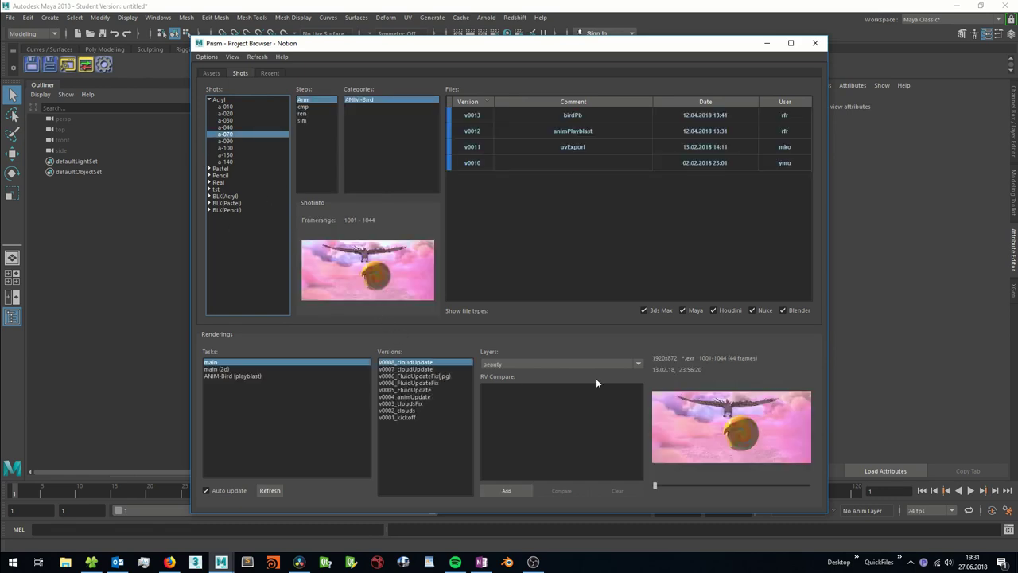
{"action": "right_click", "coordinate": [717, 416]}
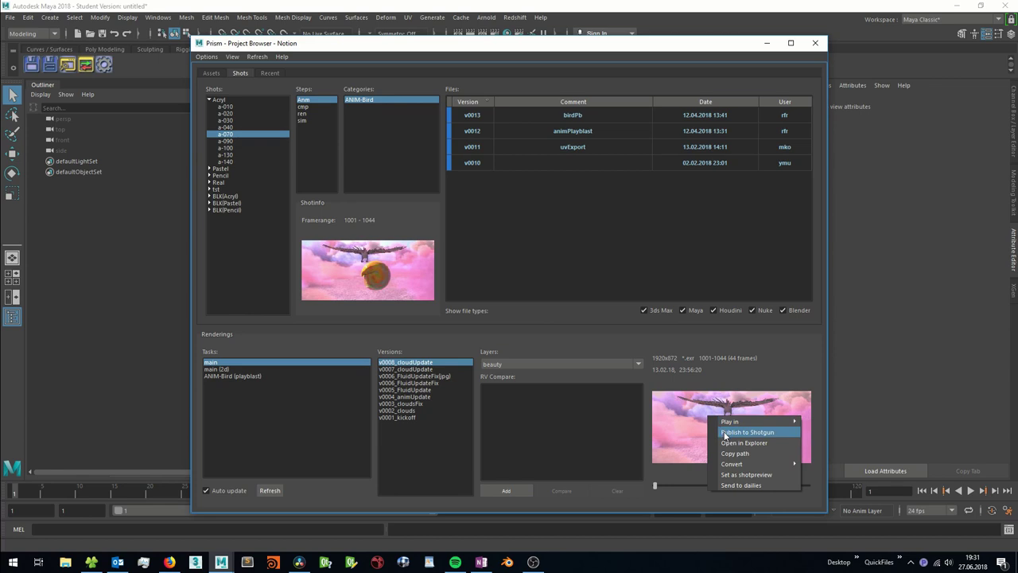
Publish Acryl-a-070 with task LIGHT-Setup, description 'Cloud color fix', to playlist DAILIES_2018-06-27
{"action": "left_click", "coordinate": [723, 433]}
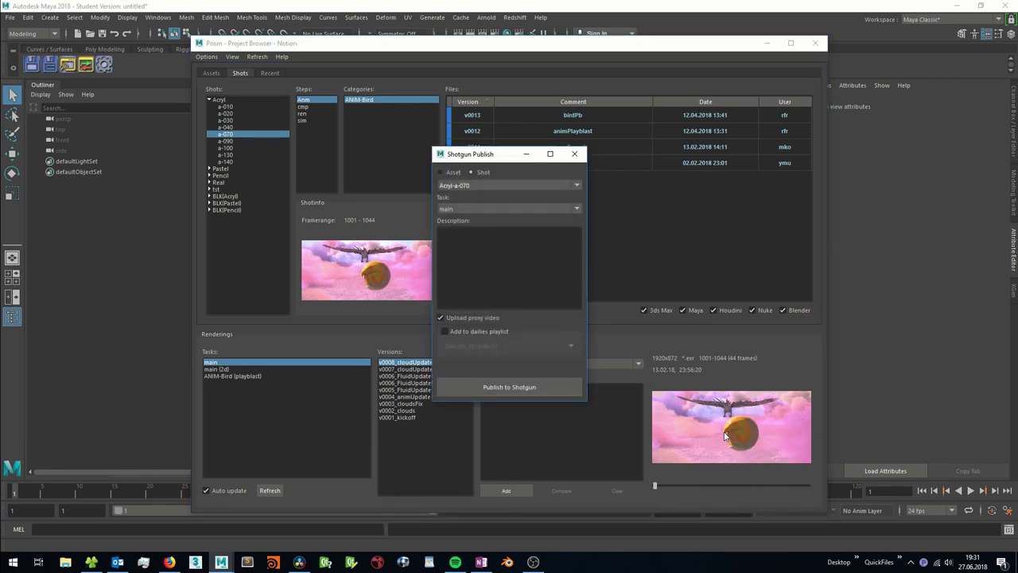
{"action": "left_click", "coordinate": [480, 183]}
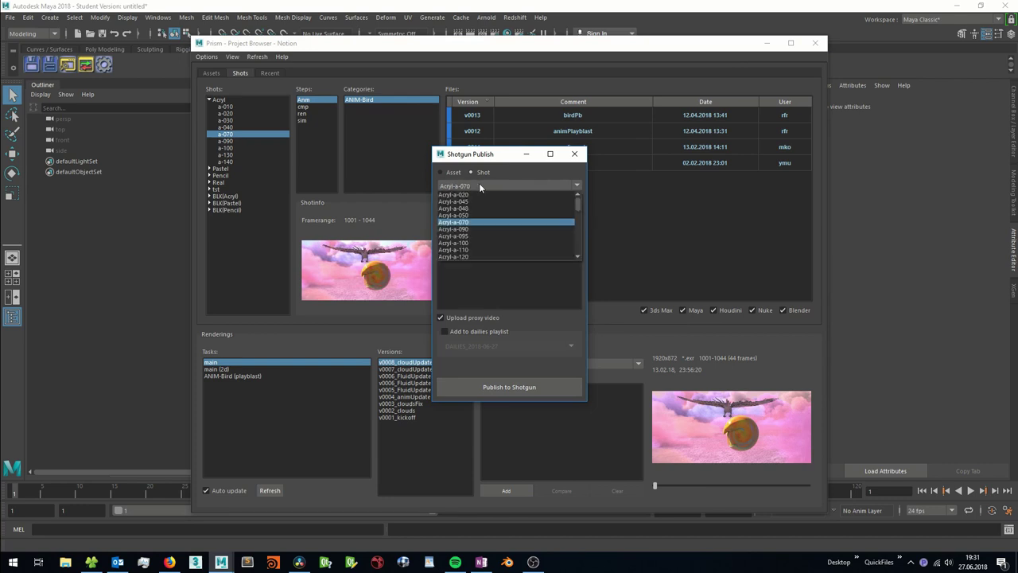
{"action": "left_click", "coordinate": [510, 173]}
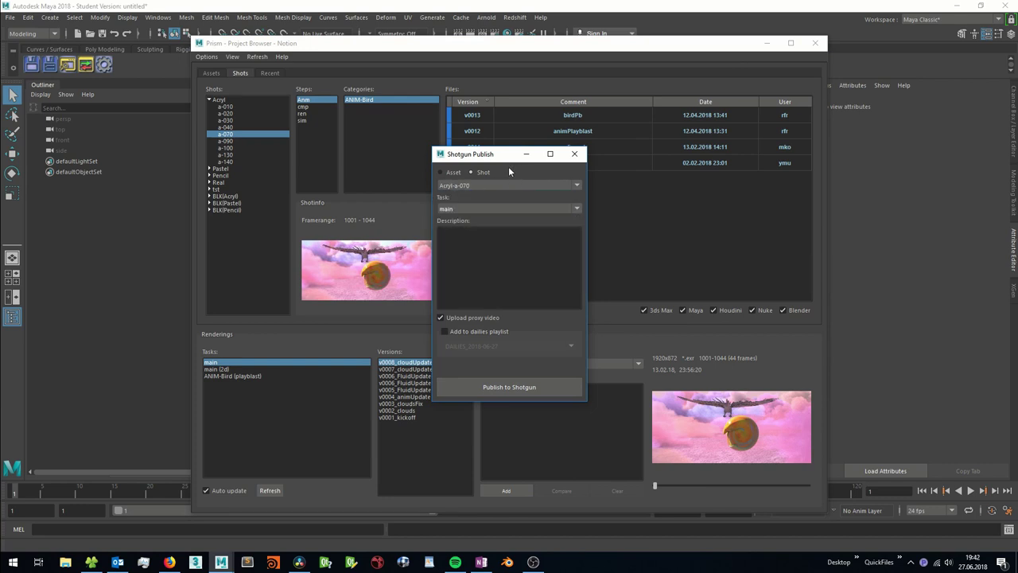
{"action": "left_click", "coordinate": [480, 207]}
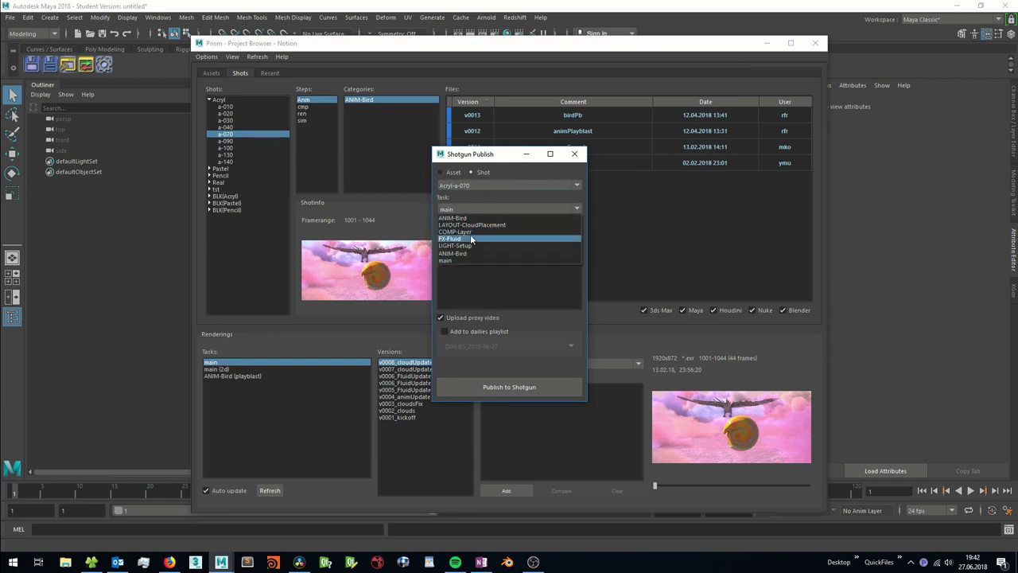
{"action": "left_click", "coordinate": [467, 243]}
{"action": "left_click", "coordinate": [468, 243]}
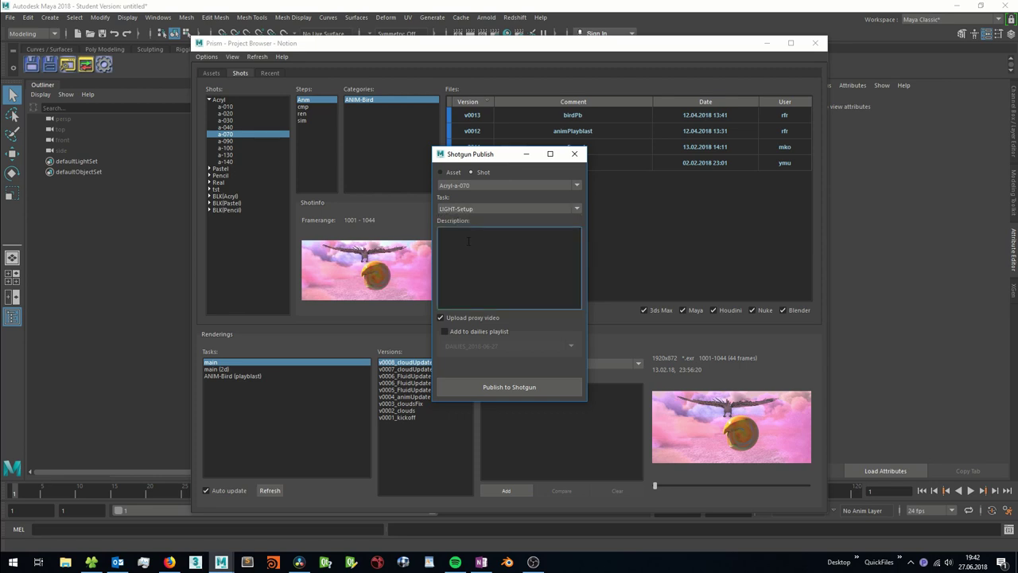
{"action": "type", "text": "Cloud color fix"}
{"action": "left_click", "coordinate": [460, 330]}
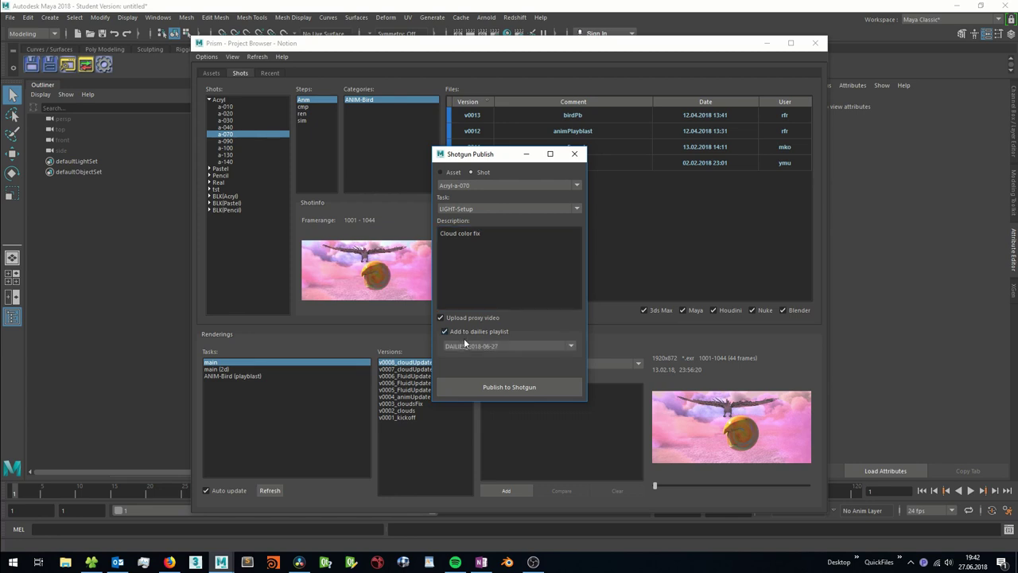
{"action": "left_click", "coordinate": [468, 348]}
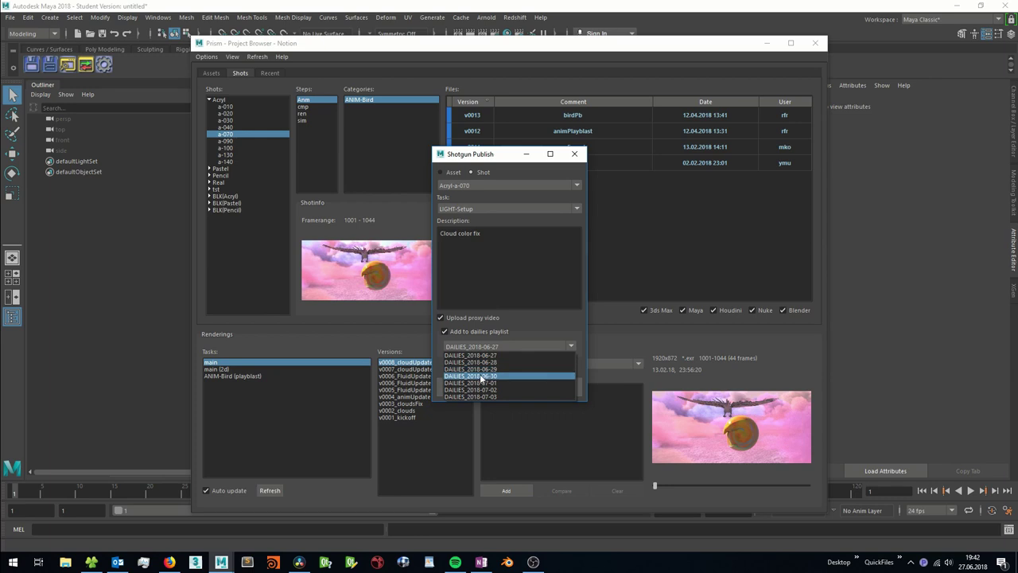
{"action": "left_click", "coordinate": [436, 352]}
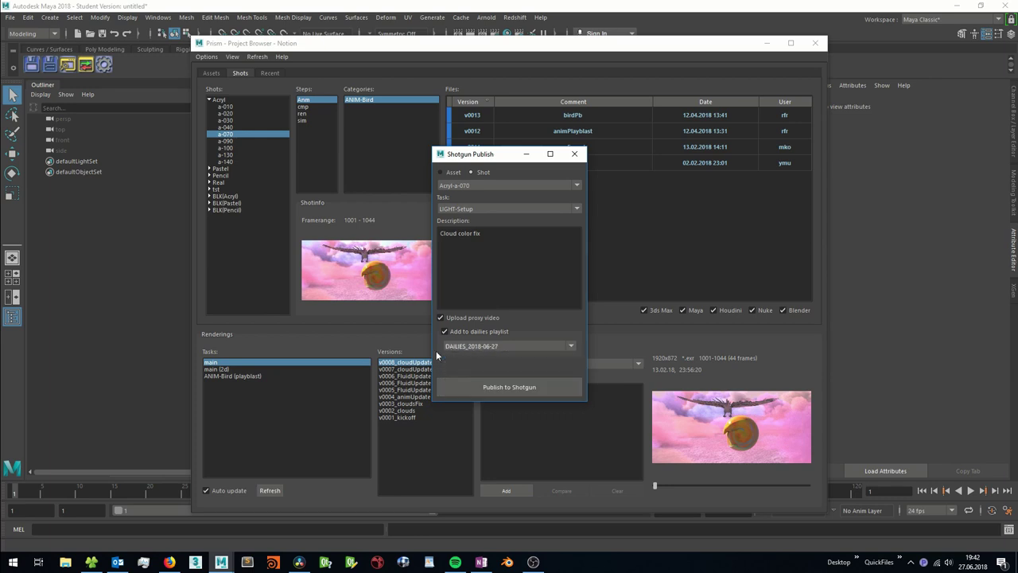
{"action": "left_click", "coordinate": [470, 384]}
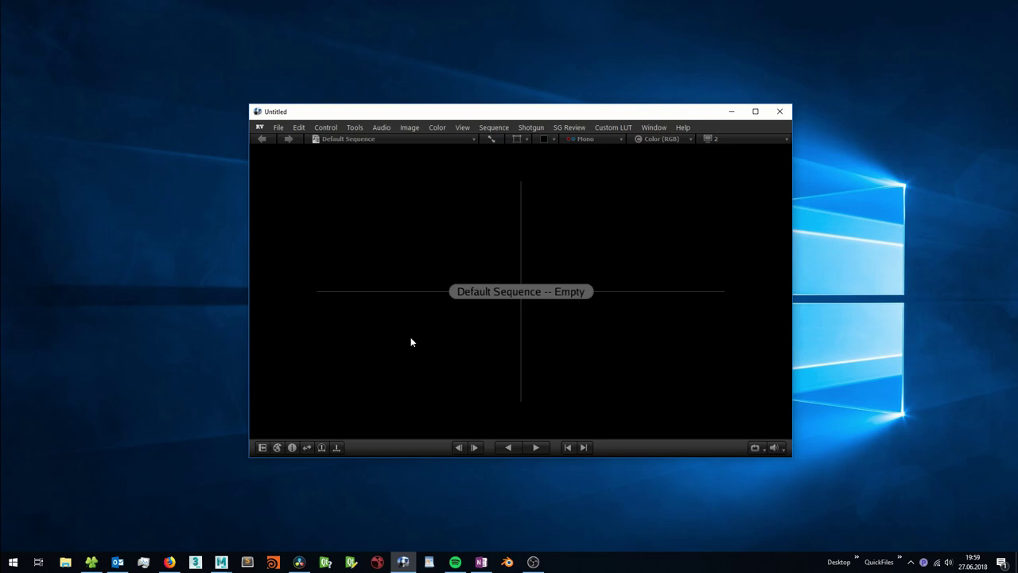
{"action": "left_click", "coordinate": [260, 127]}
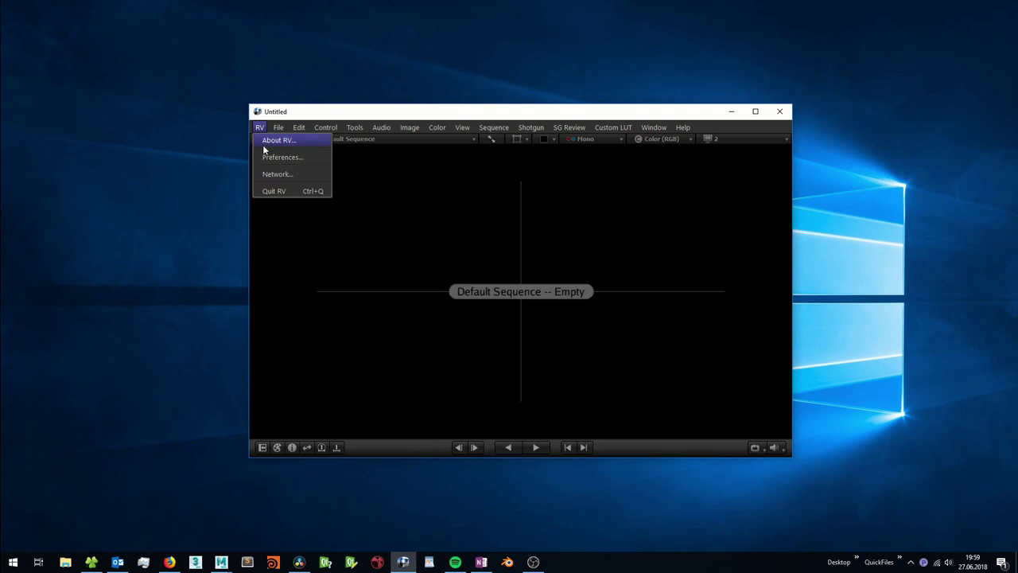
{"action": "left_click", "coordinate": [267, 154]}
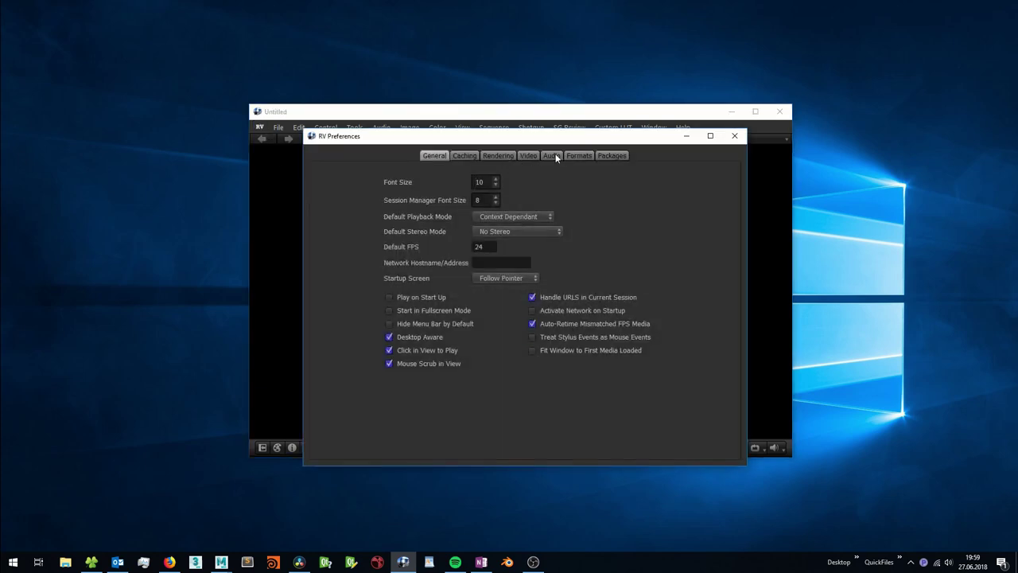
{"action": "left_click", "coordinate": [608, 155]}
{"action": "scroll", "coordinate": [478, 208], "scroll_direction": "down", "scroll_amount": 7}
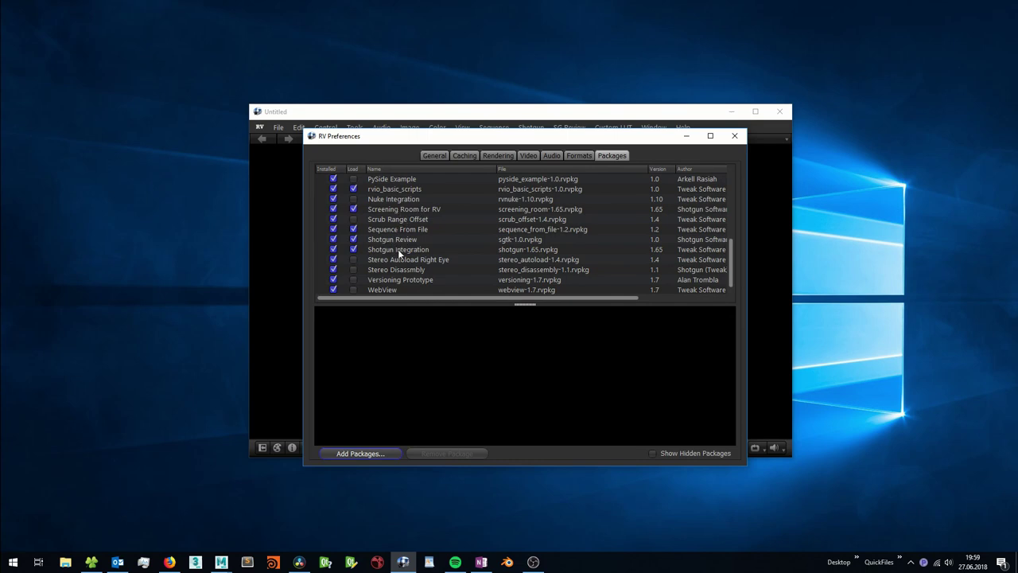
{"action": "left_click", "coordinate": [734, 135]}
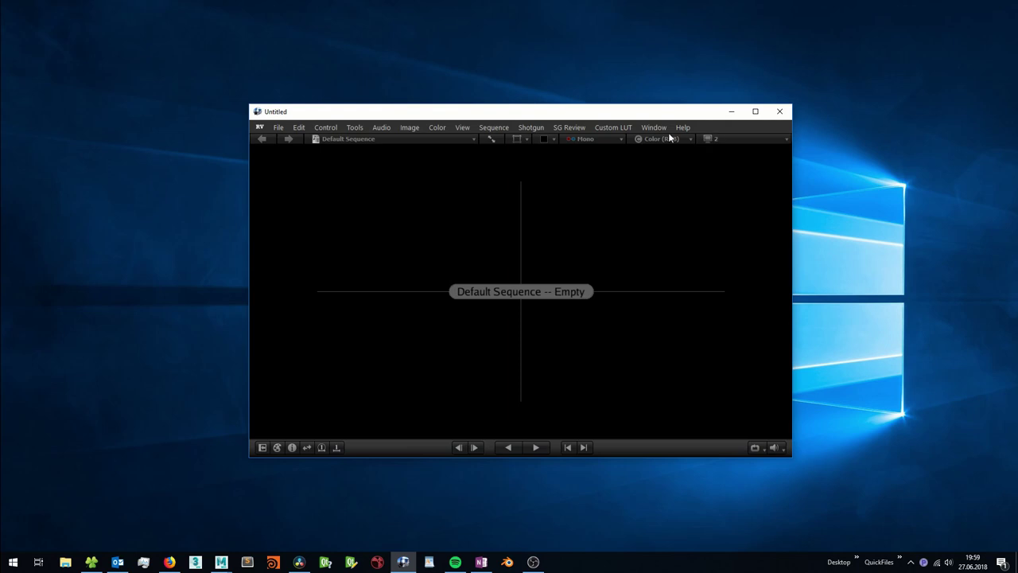
Open the a-070 version in Screening Room, circle the bird and draft the note 'fix please'
{"action": "left_click", "coordinate": [520, 128]}
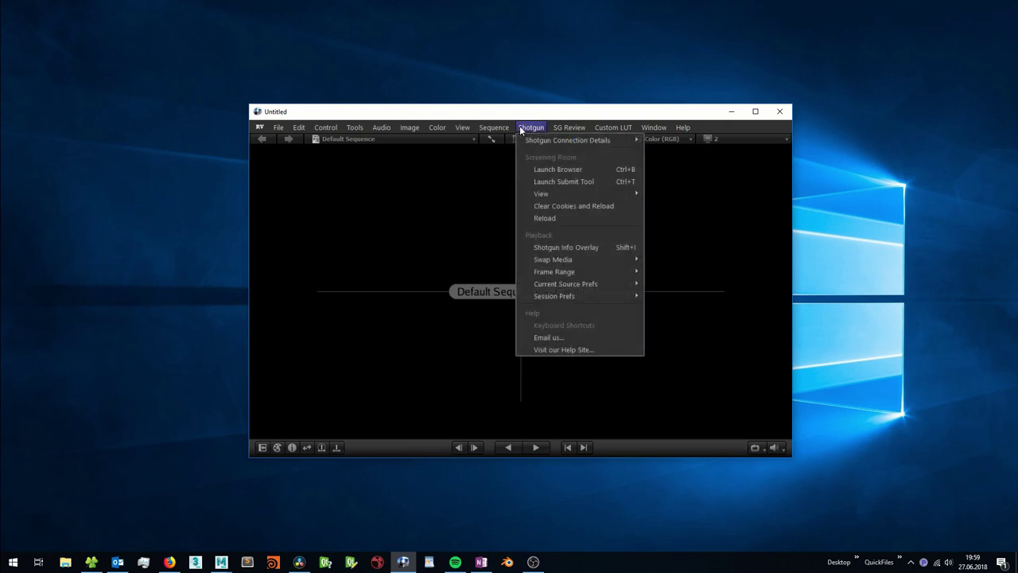
{"action": "left_click", "coordinate": [551, 170]}
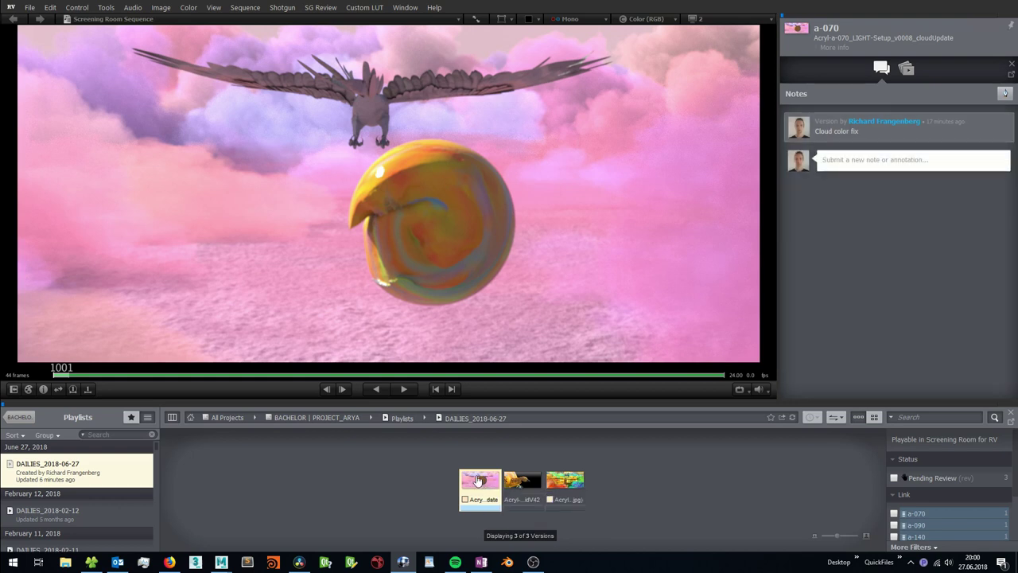
{"action": "key", "text": "F10"}
{"action": "mouse_move", "coordinate": [316, 144]}
{"action": "left_mouse_down"}
{"action": "mouse_move", "coordinate": [344, 104]}
{"action": "mouse_move", "coordinate": [396, 113]}
{"action": "mouse_move", "coordinate": [375, 155]}
{"action": "mouse_move", "coordinate": [338, 117]}
{"action": "left_mouse_up"}
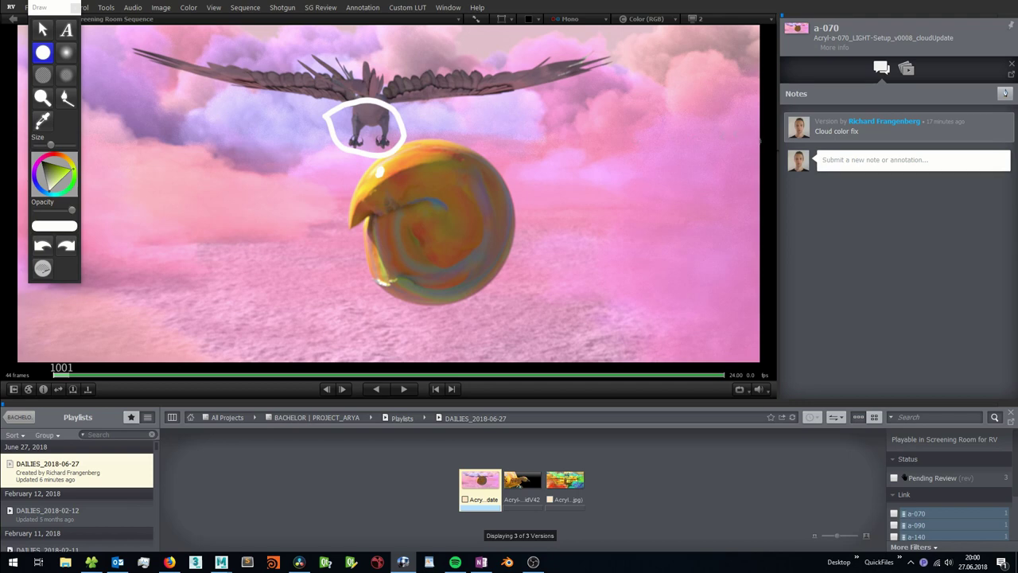
{"action": "left_click", "coordinate": [835, 158]}
{"action": "type", "text": "fix please"}
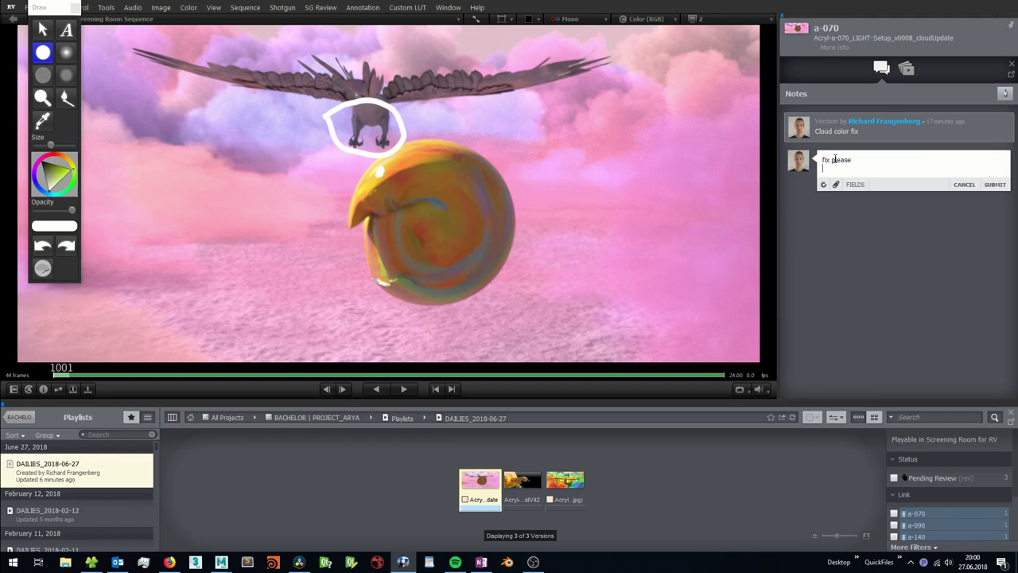